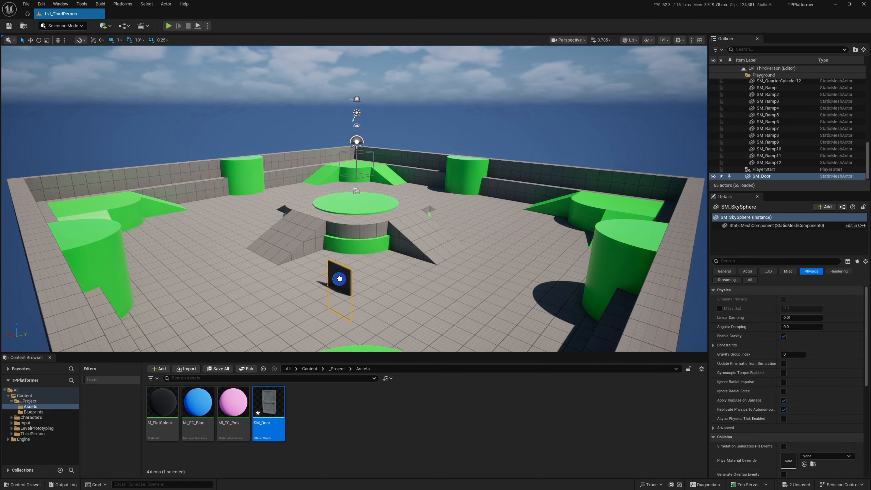
Frame the selected SM_Door in the viewport and switch to Modeling mode with the transform tools shown.
{"action": "key", "text": "f"}
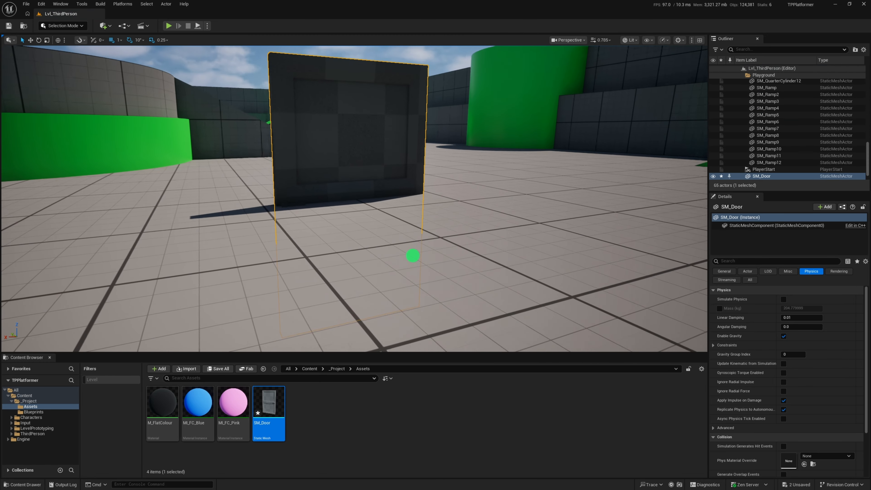
{"action": "right_click_drag", "start_coordinate": [347, 259], "coordinate": [346, 247], "text": "alt"}
{"action": "left_click_drag", "start_coordinate": [349, 176], "coordinate": [216, 72]}
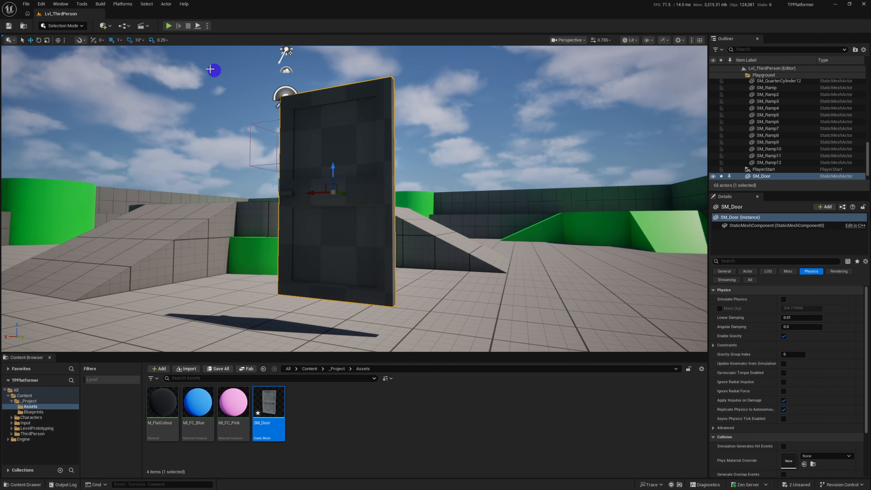
{"action": "left_click", "coordinate": [69, 30]}
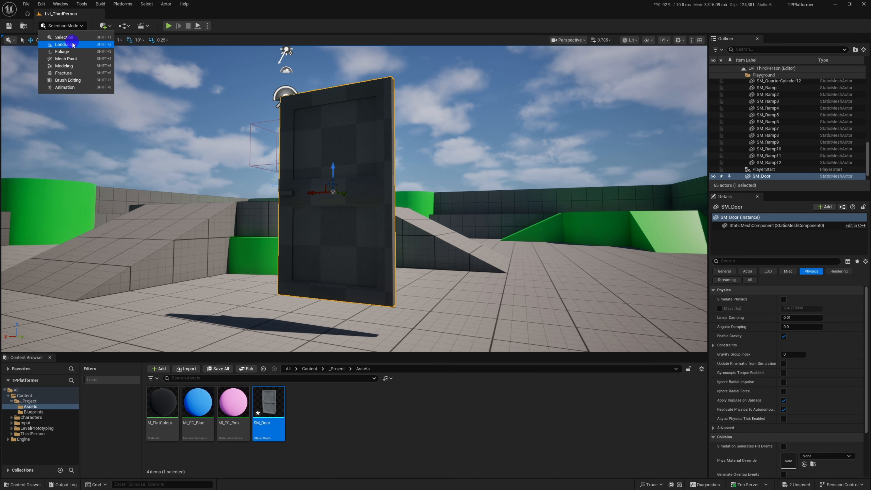
{"action": "left_click", "coordinate": [70, 65]}
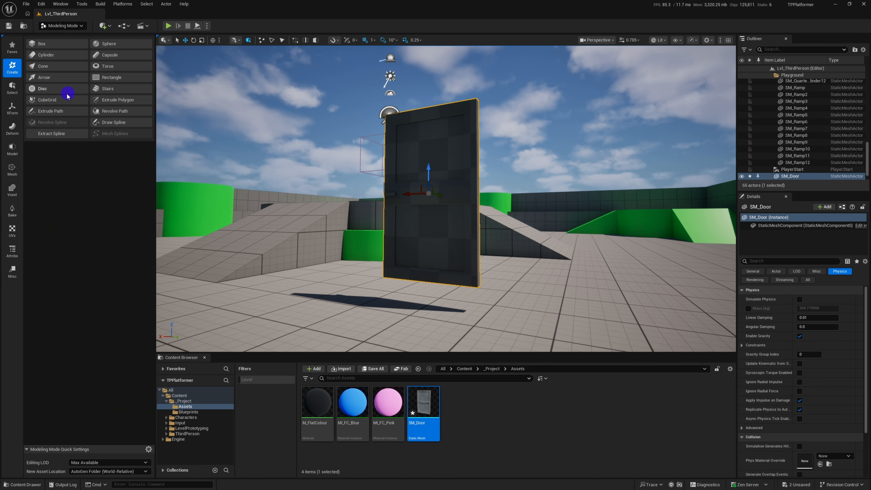
{"action": "left_click", "coordinate": [15, 107]}
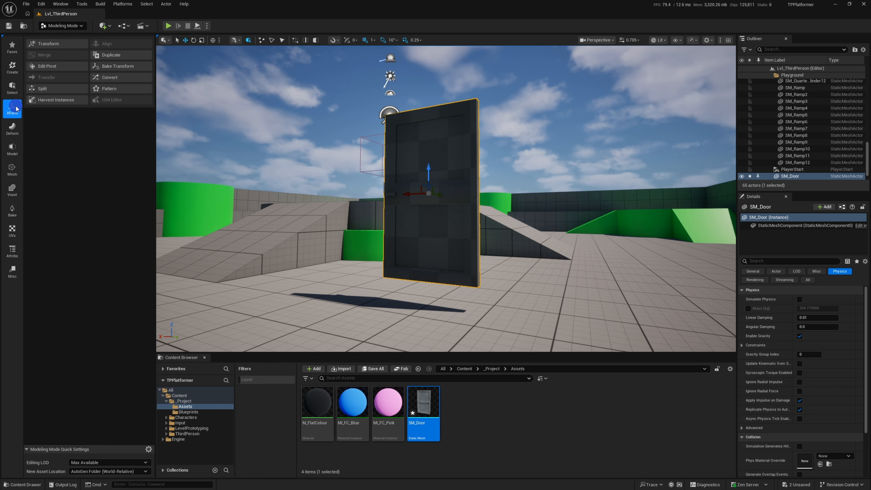
{"action": "left_click", "coordinate": [67, 67]}
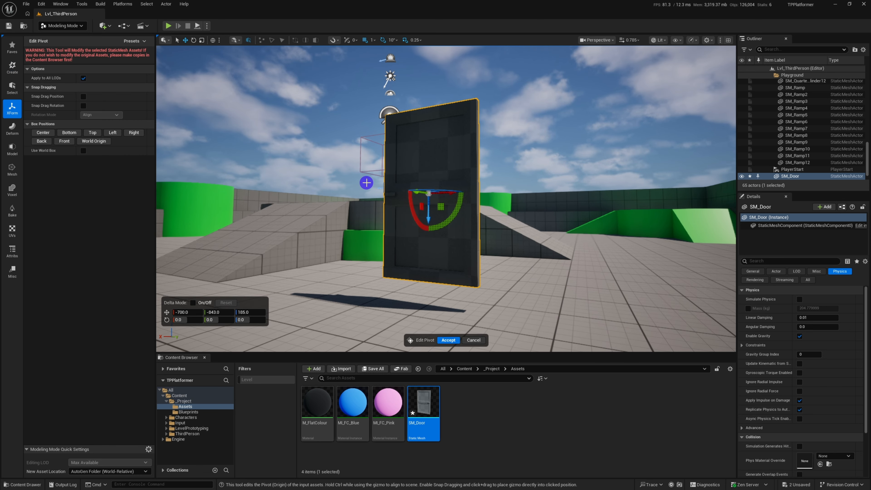
{"action": "left_click", "coordinate": [65, 141]}
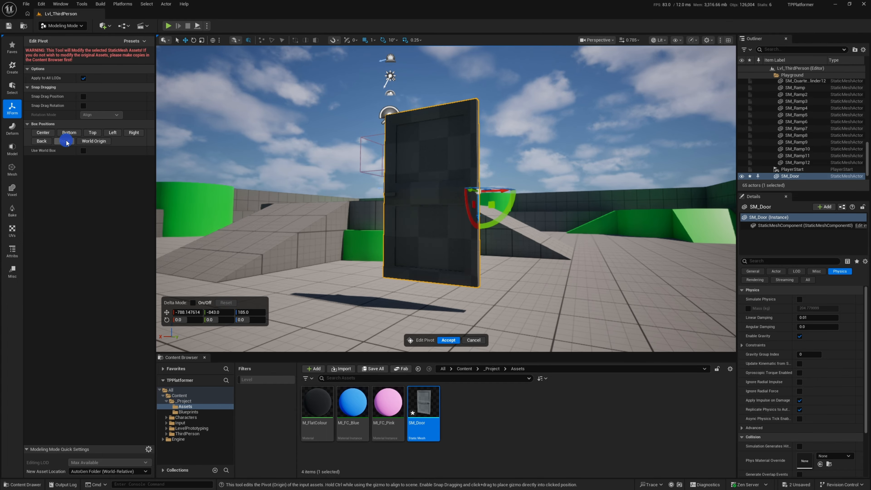
{"action": "left_click_drag", "start_coordinate": [478, 212], "coordinate": [493, 309]}
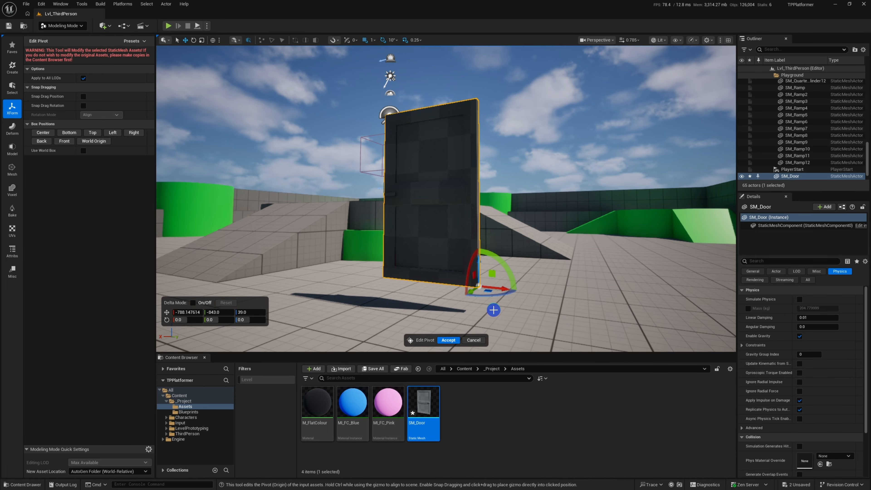
{"action": "right_click_drag", "start_coordinate": [493, 309], "coordinate": [511, 286]}
{"action": "key", "text": "w"}
{"action": "key", "text": "q"}
{"action": "key", "text": "w"}
{"action": "left_click", "coordinate": [478, 339]}
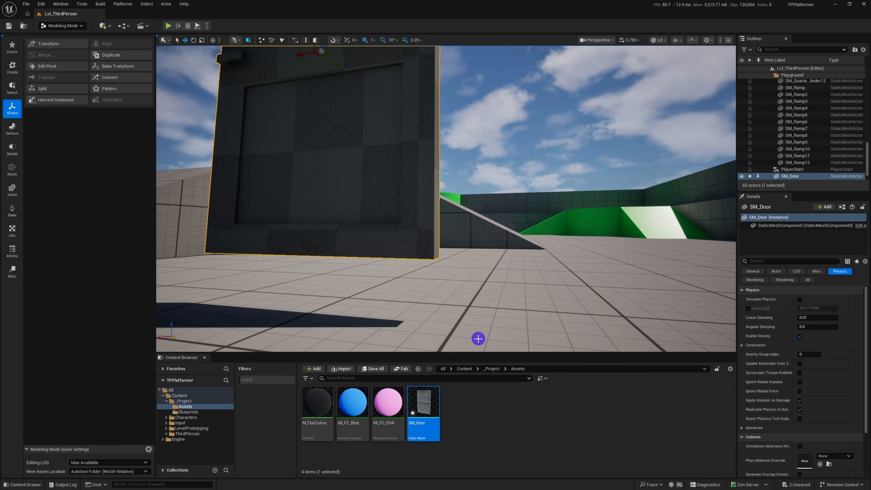
Try rotating the door about its existing centre pivot.
{"action": "key", "text": "s"}
{"action": "mouse_move", "coordinate": [439, 243]}
{"action": "right_mouse_down"}
{"action": "mouse_move", "coordinate": [437, 262]}
{"action": "mouse_move", "coordinate": [432, 244]}
{"action": "right_mouse_up"}
{"action": "key", "text": "e"}
{"action": "mouse_move", "coordinate": [408, 238]}
{"action": "left_mouse_down"}
{"action": "mouse_move", "coordinate": [316, 237]}
{"action": "mouse_move", "coordinate": [408, 236]}
{"action": "left_mouse_up"}
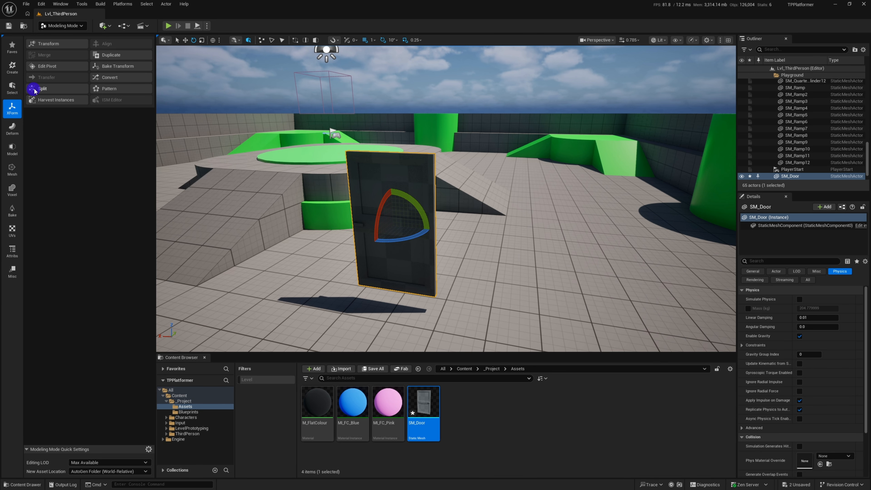
Use Edit Pivot to place SM_Door's pivot at the Front box position, lower it to Z 38, and accept.
{"action": "left_click", "coordinate": [64, 67]}
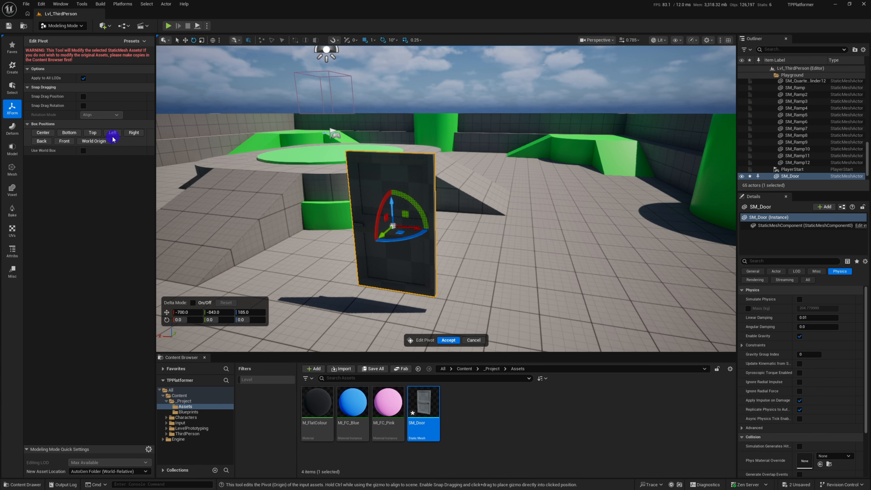
{"action": "left_click", "coordinate": [66, 141]}
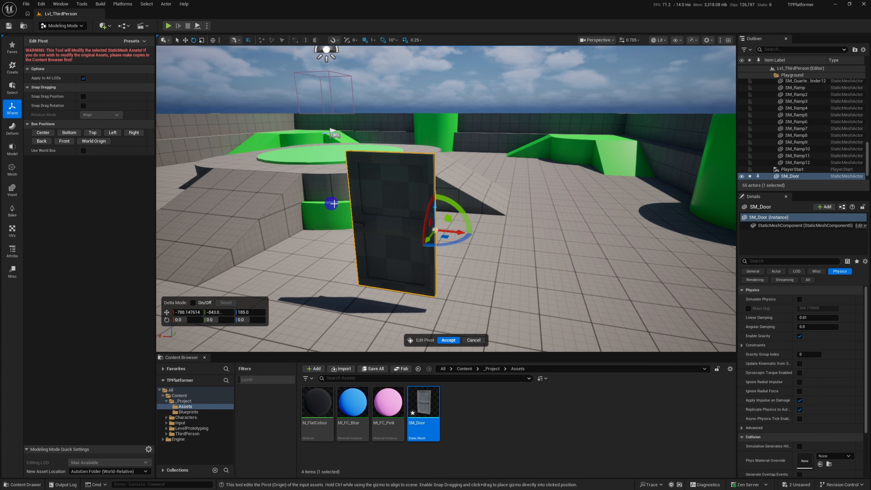
{"action": "key", "text": "w"}
{"action": "right_click_drag", "start_coordinate": [447, 238], "coordinate": [423, 168]}
{"action": "left_click_drag", "start_coordinate": [422, 140], "coordinate": [436, 320]}
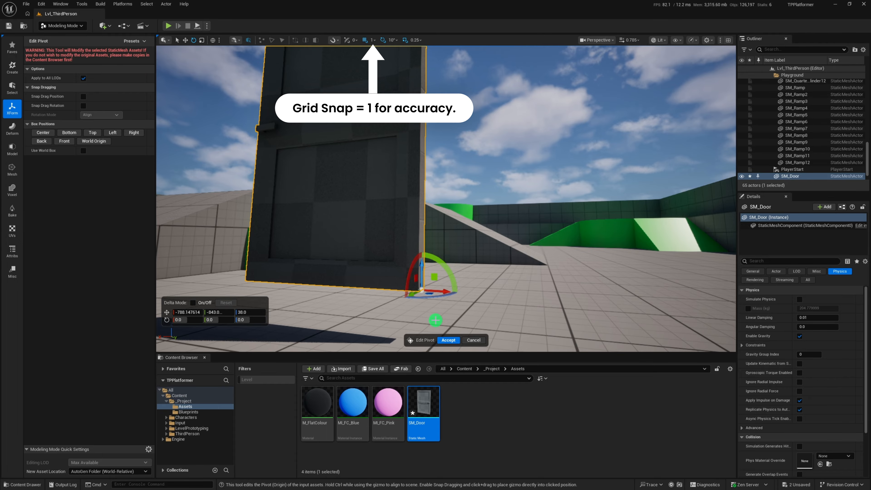
{"action": "right_click_drag", "start_coordinate": [432, 315], "coordinate": [430, 310]}
{"action": "left_click", "coordinate": [448, 339]}
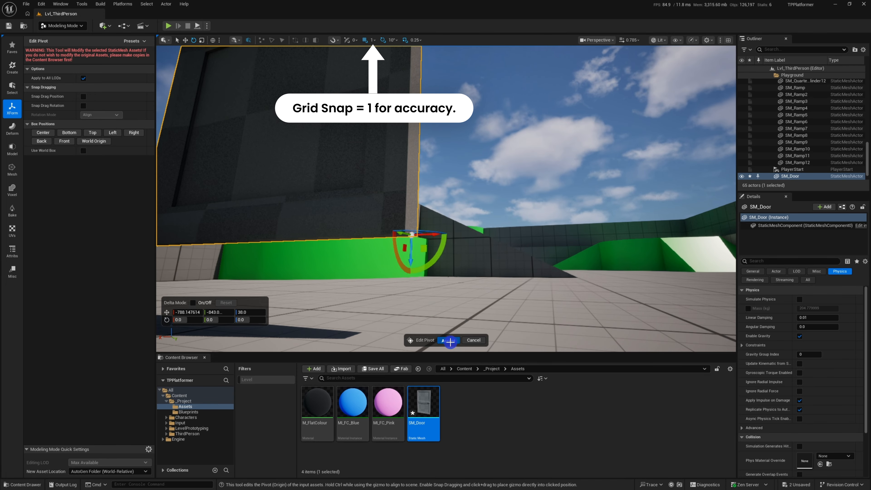
Test the door's rotation about its new corner pivot and delete the door from the level.
{"action": "right_click_drag", "start_coordinate": [434, 278], "coordinate": [431, 302]}
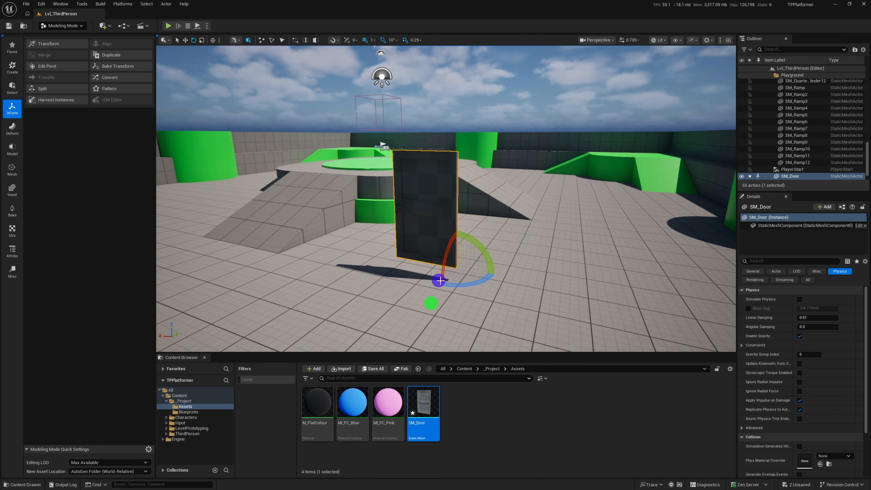
{"action": "mouse_move", "coordinate": [474, 285]}
{"action": "left_mouse_down"}
{"action": "mouse_move", "coordinate": [385, 272]}
{"action": "mouse_move", "coordinate": [473, 286]}
{"action": "left_mouse_up"}
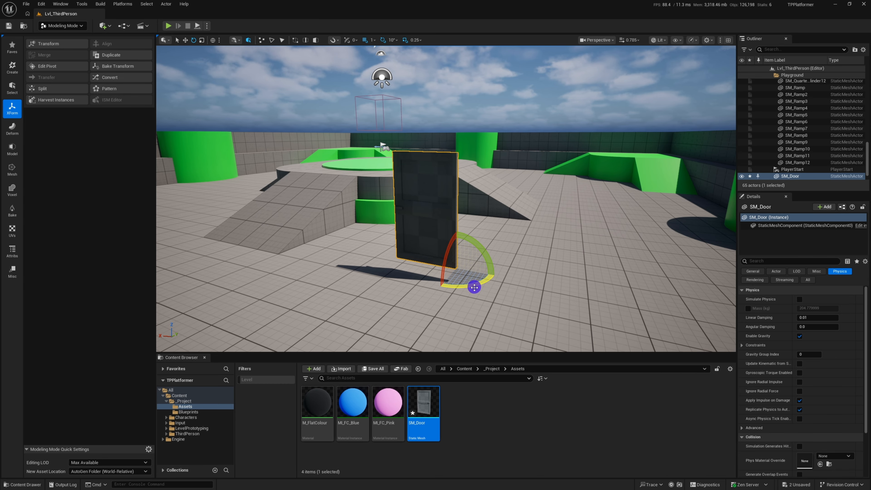
{"action": "key", "text": "Delete"}
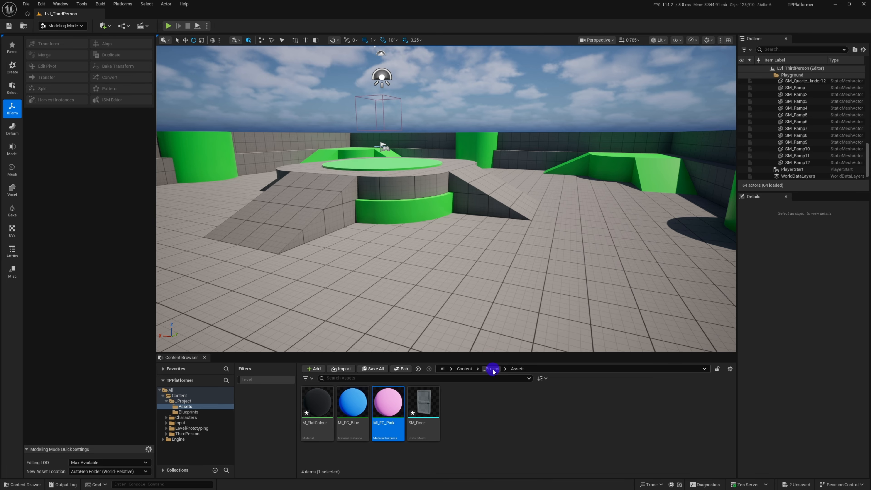
Create an Actor Blueprint class named BP_Door in the _Project Blueprints folder.
{"action": "left_click", "coordinate": [492, 369]}
{"action": "double_click", "coordinate": [353, 405]}
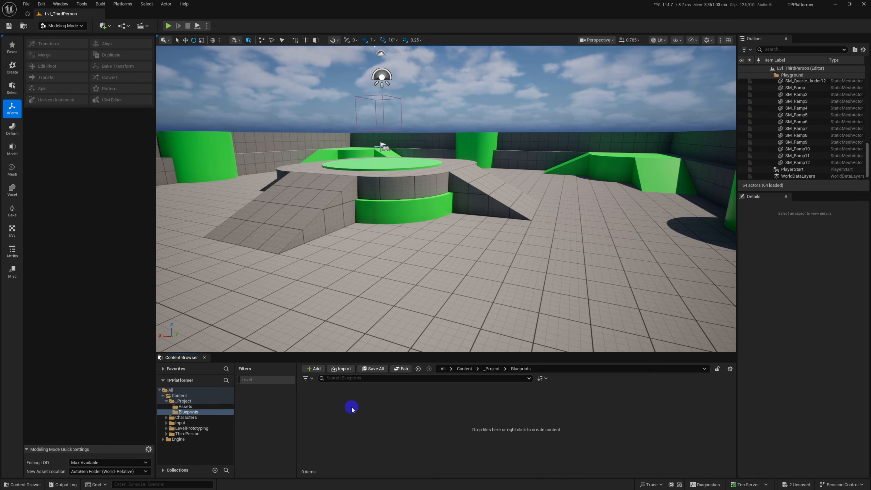
{"action": "right_click", "coordinate": [358, 410]}
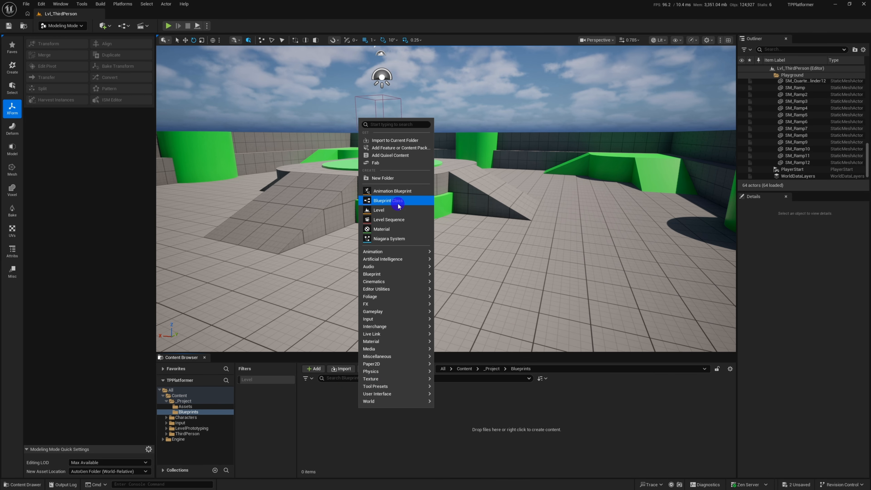
{"action": "left_click", "coordinate": [412, 202]}
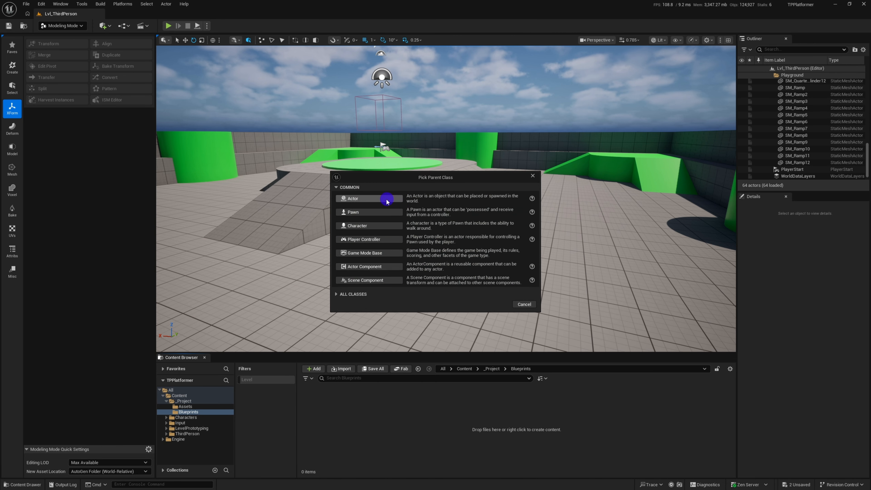
{"action": "left_click", "coordinate": [373, 199]}
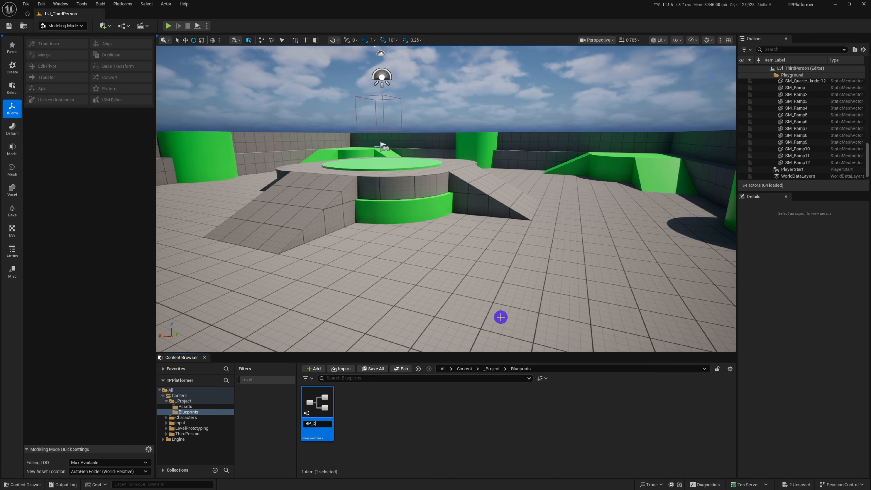
{"action": "type", "text": "BP_Door"}
{"action": "key", "text": "Return"}
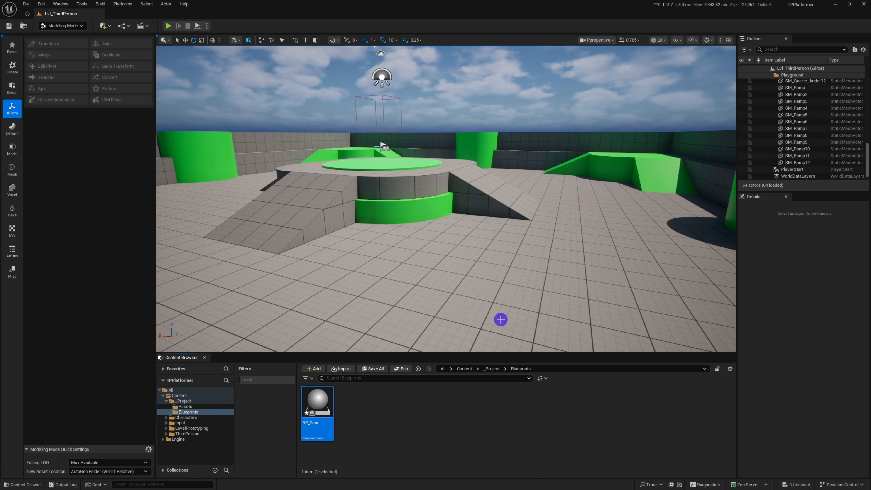
Open BP_Door for editing and add a Static Mesh component named SM_Door.
{"action": "double_click", "coordinate": [327, 399]}
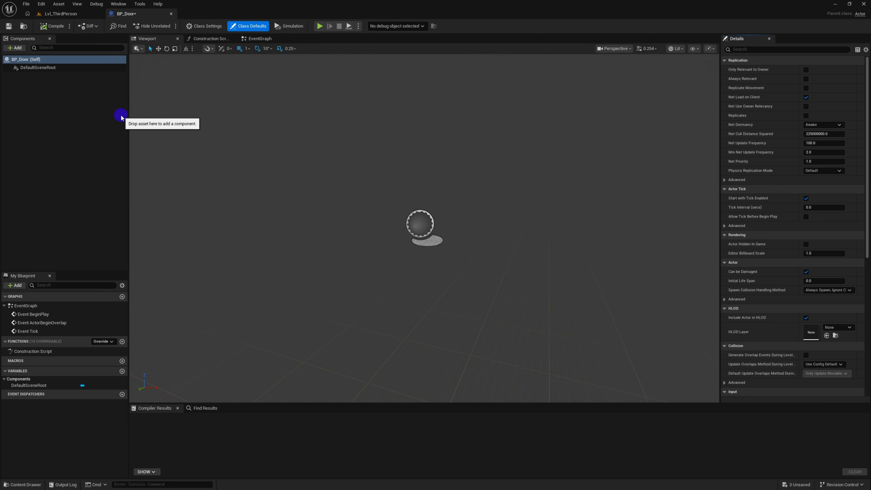
{"action": "left_click", "coordinate": [14, 50]}
{"action": "left_click", "coordinate": [32, 58]}
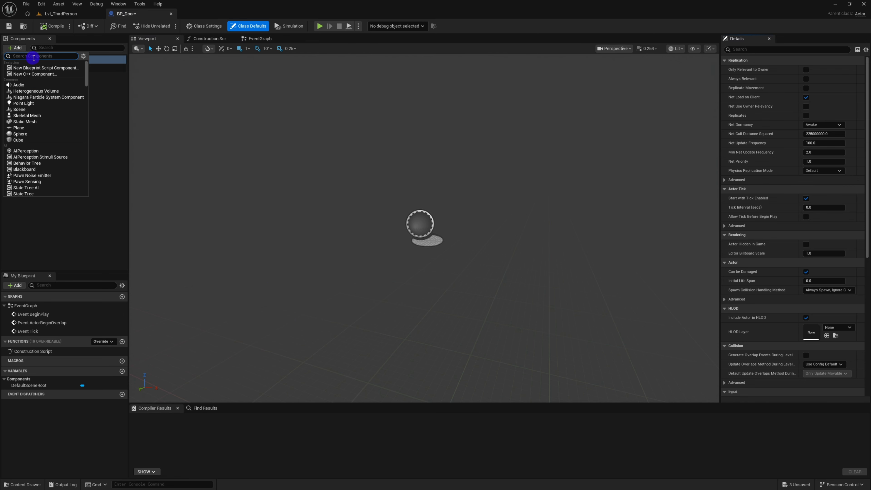
{"action": "left_click", "coordinate": [49, 121]}
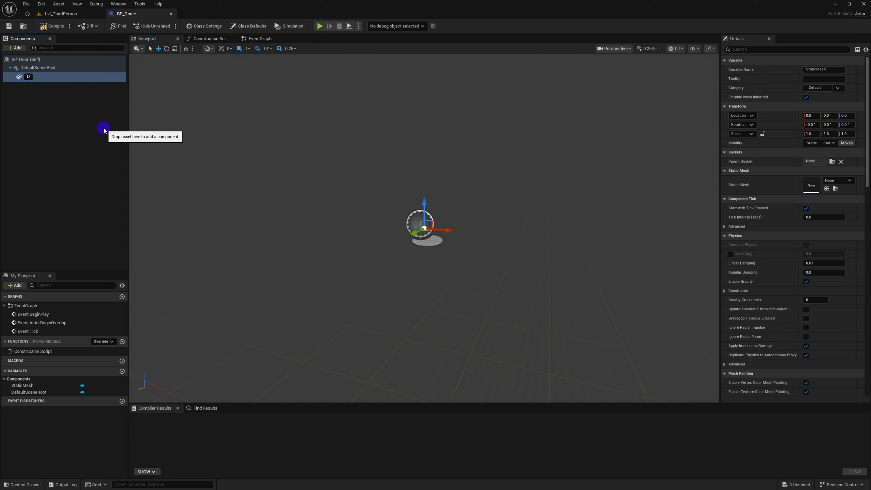
{"action": "type", "text": "SM_Door"}
{"action": "key", "text": "Return"}
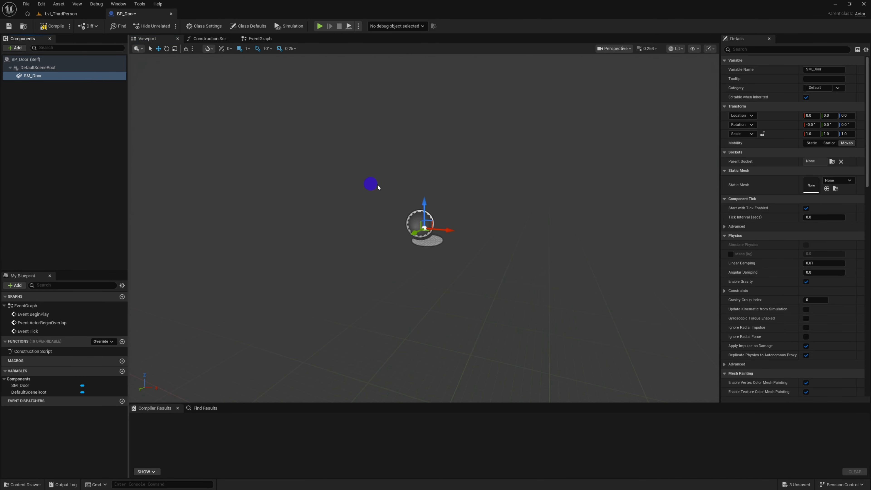
Assign the SM_Door static mesh to the SM_Door component, and compile and save the Blueprint.
{"action": "left_click", "coordinate": [842, 181]}
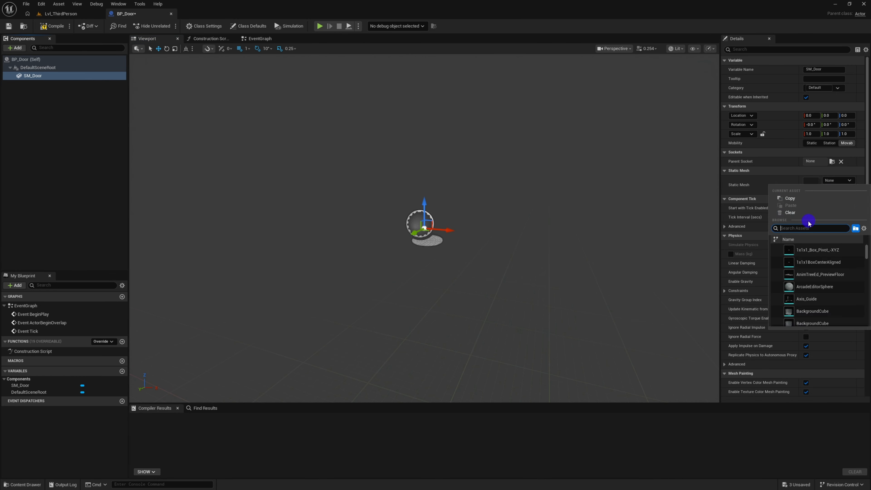
{"action": "type", "text": "sm_door"}
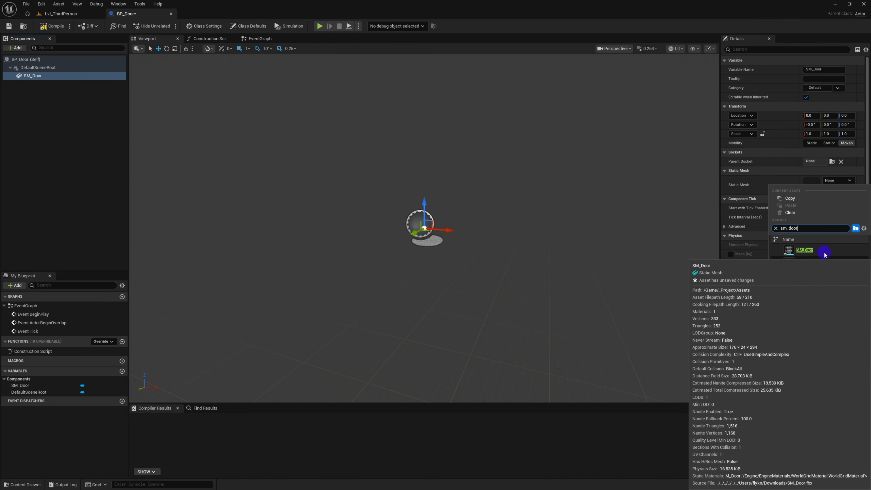
{"action": "left_click", "coordinate": [804, 250]}
{"action": "right_click_drag", "start_coordinate": [575, 200], "coordinate": [597, 201]}
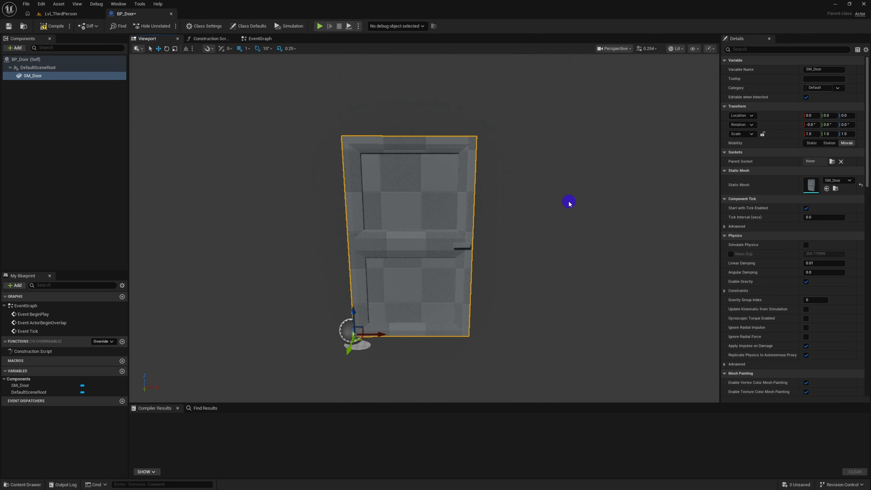
{"action": "left_click", "coordinate": [51, 26]}
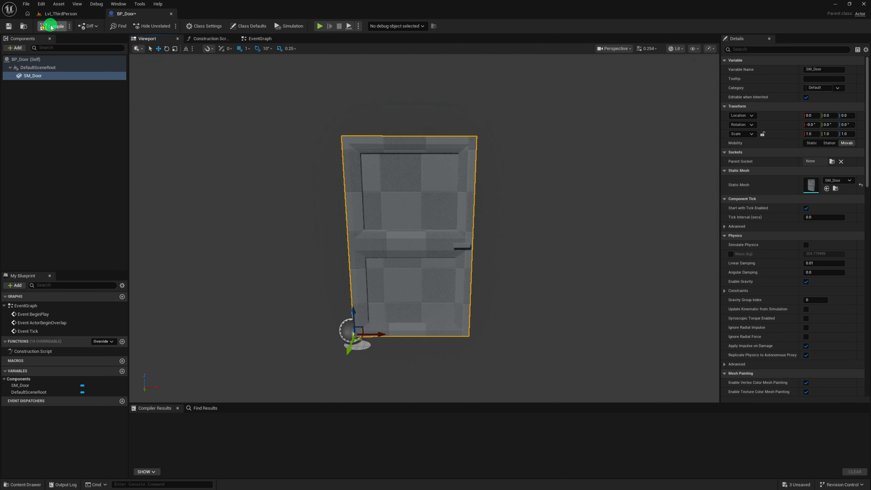
{"action": "left_click", "coordinate": [9, 27]}
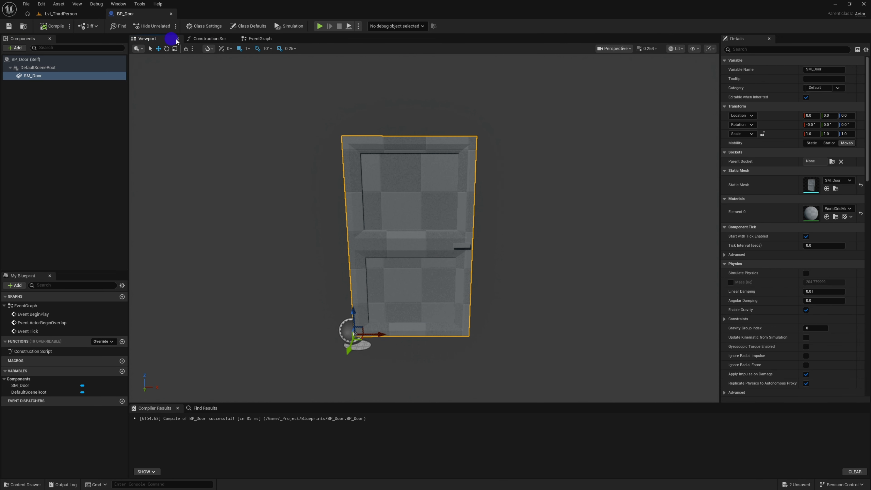
Delete the ActorBeginOverlap and Tick event nodes from BP_Door's Event Graph.
{"action": "left_click", "coordinate": [252, 40]}
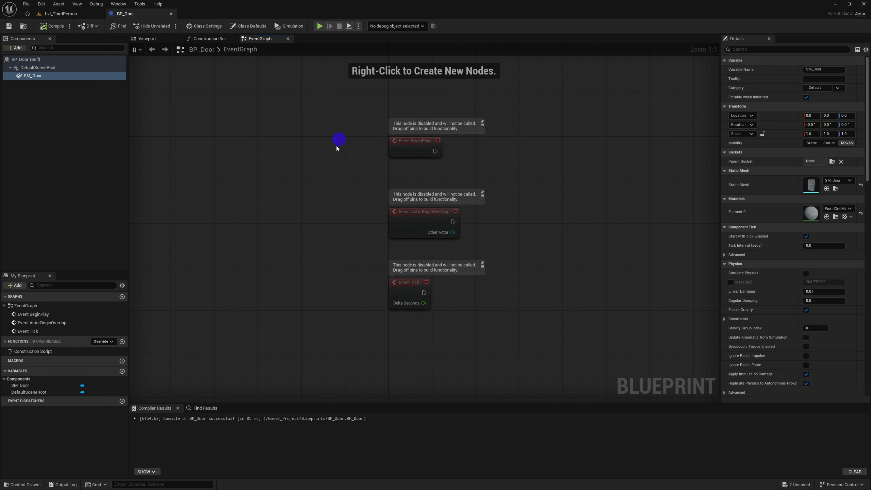
{"action": "left_click_drag", "start_coordinate": [349, 204], "coordinate": [436, 313]}
{"action": "key", "text": "Delete"}
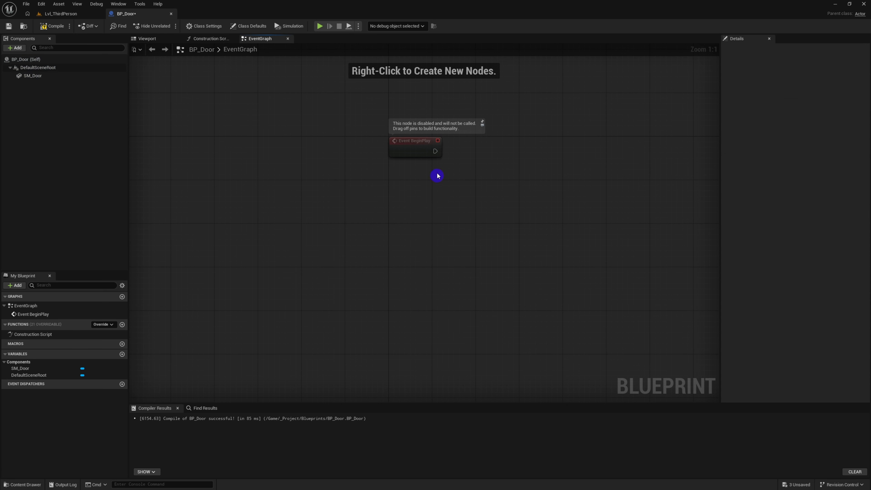
Add a timeline node named TL_DoorOpen, with its Play input driven by Event BeginPlay.
{"action": "left_click_drag", "start_coordinate": [436, 149], "coordinate": [514, 150]}
{"action": "type", "text": "add"}
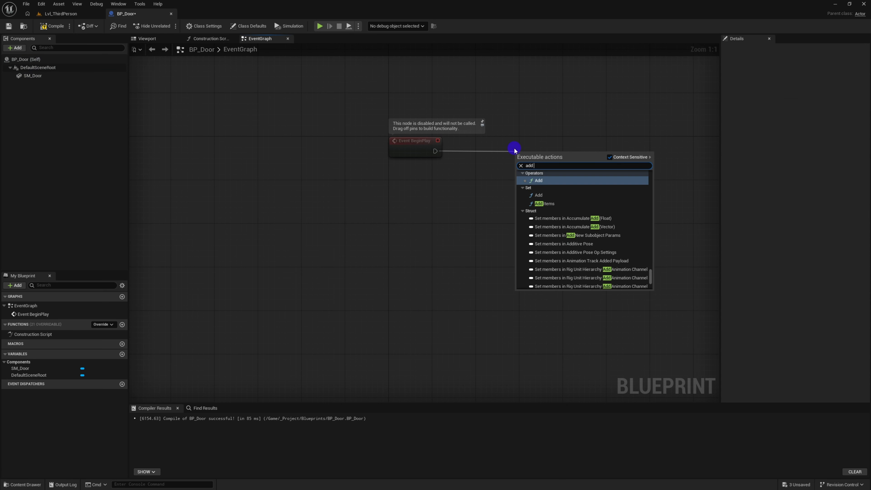
{"action": "type", "text": " timeline"}
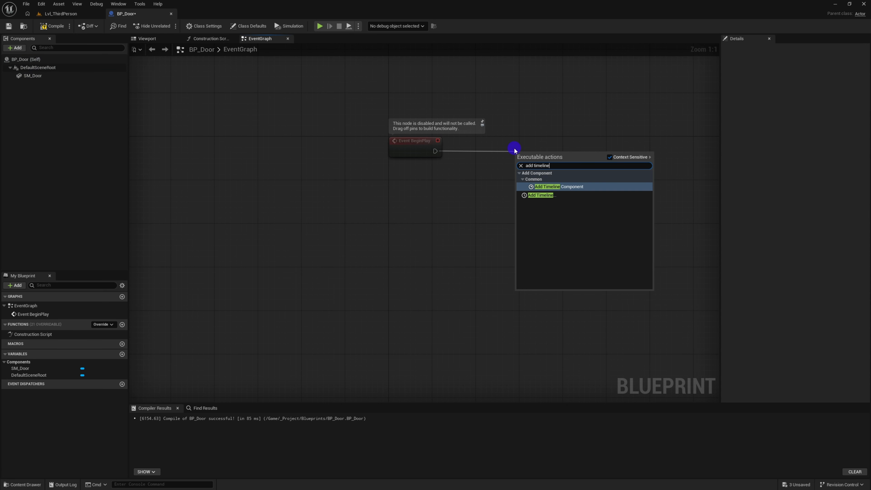
{"action": "left_click", "coordinate": [548, 196]}
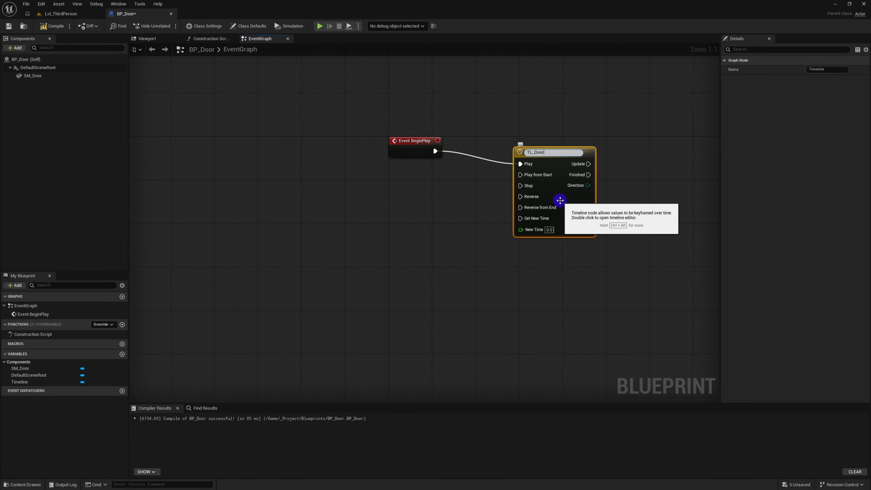
{"action": "type", "text": "TL_DoorOpen"}
{"action": "left_click", "coordinate": [570, 202]}
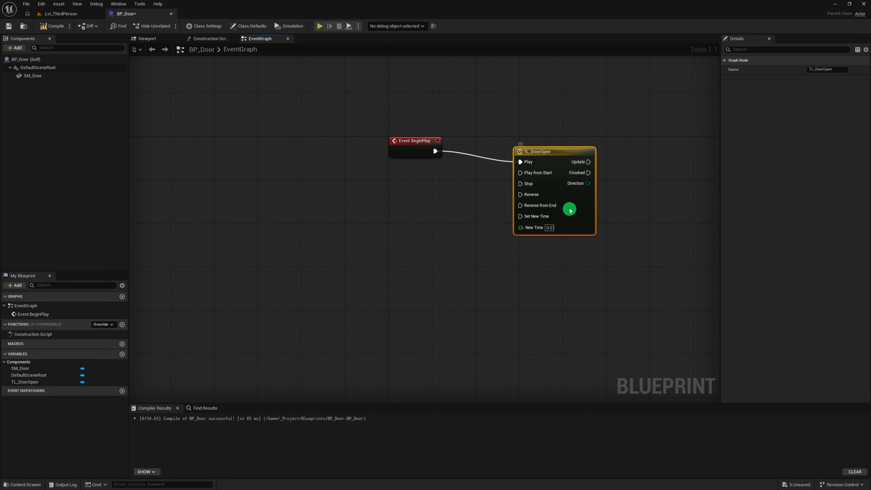
Open the TL_DoorOpen timeline for editing and add a float track named DoorAlpha.
{"action": "right_click_drag", "start_coordinate": [502, 190], "coordinate": [335, 211]}
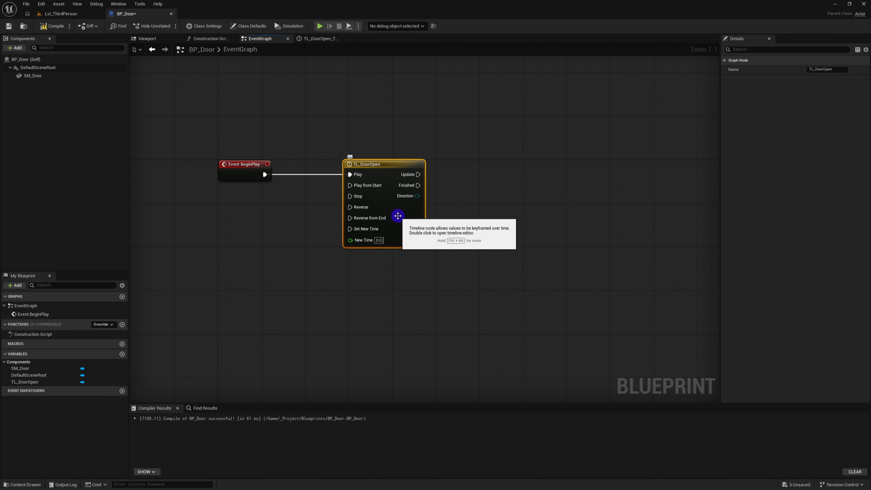
{"action": "double_click", "coordinate": [398, 216]}
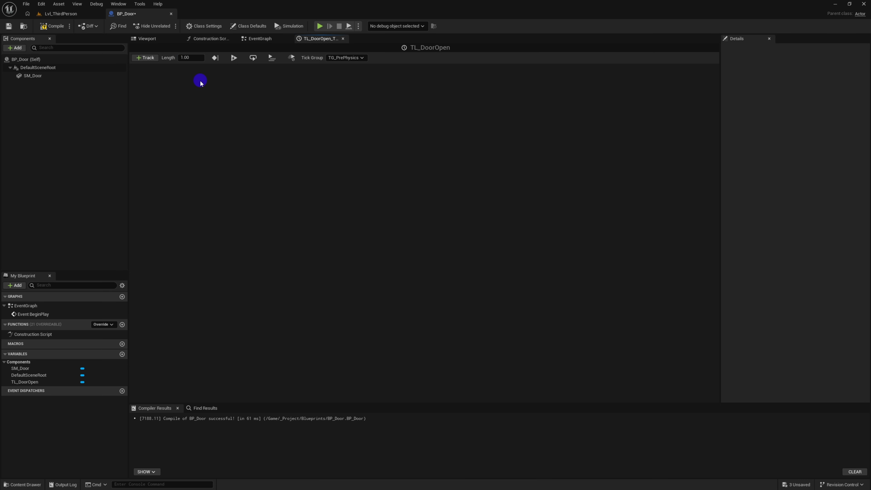
{"action": "left_click", "coordinate": [155, 59]}
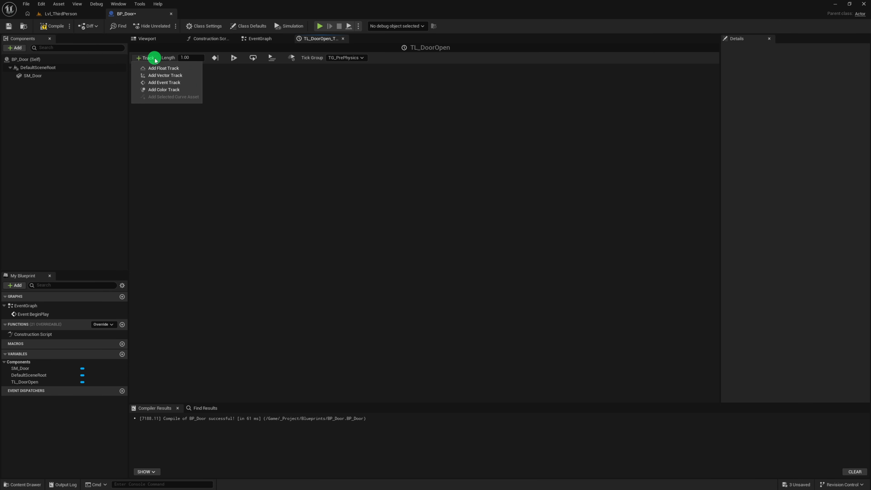
{"action": "left_click", "coordinate": [175, 68]}
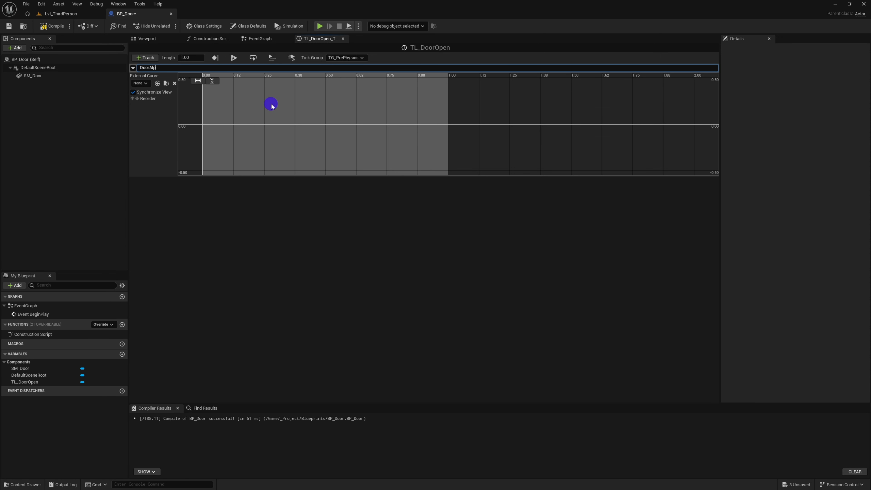
{"action": "key", "text": "Return"}
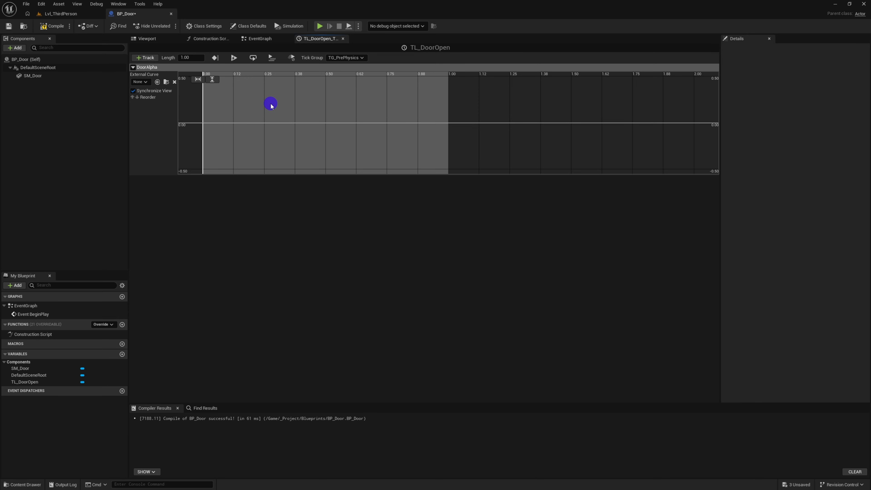
Add a key to the DoorAlpha curve and set its time to 0 and its value to 0.
{"action": "right_click", "coordinate": [258, 106]}
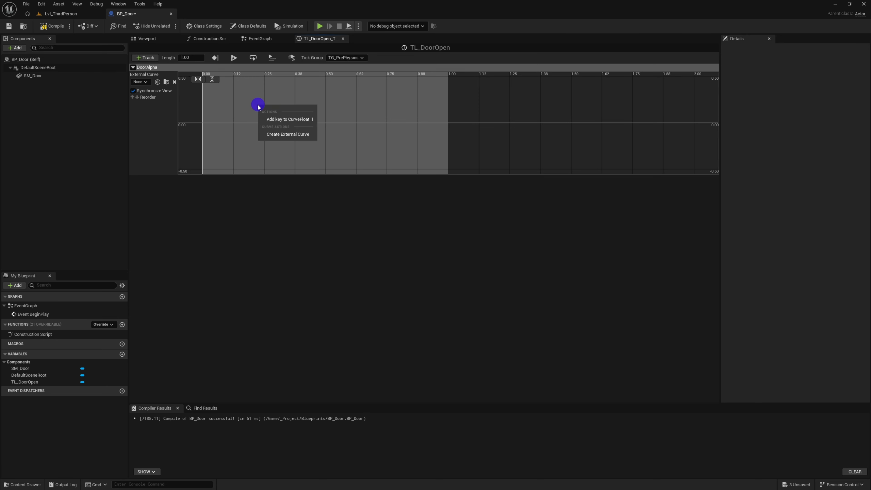
{"action": "left_click", "coordinate": [276, 120]}
{"action": "left_click", "coordinate": [245, 79]}
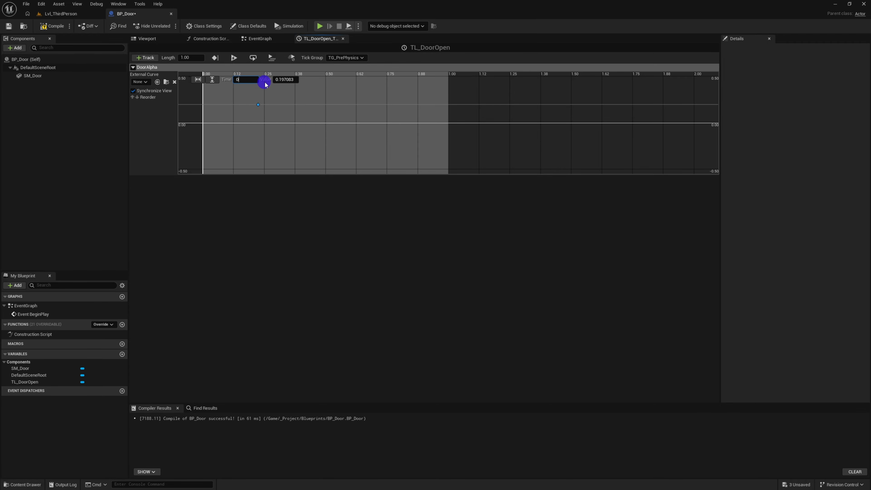
{"action": "type", "text": "1"}
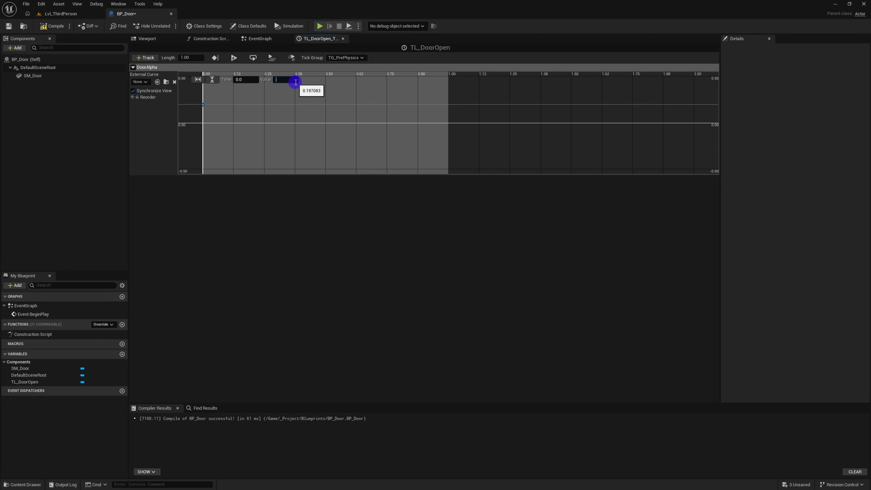
{"action": "key", "text": "Return"}
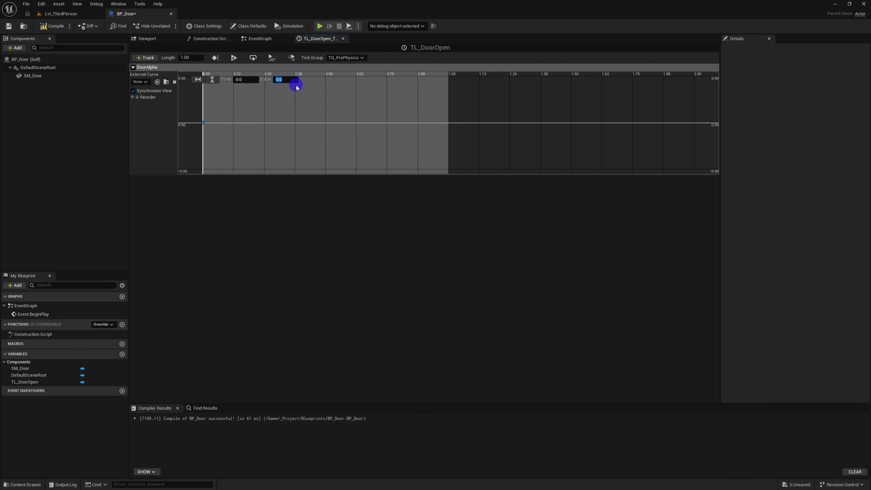
Add a second key to the DoorAlpha curve, past the midpoint of the timeline's length.
{"action": "right_click", "coordinate": [349, 104]}
{"action": "left_click", "coordinate": [360, 116]}
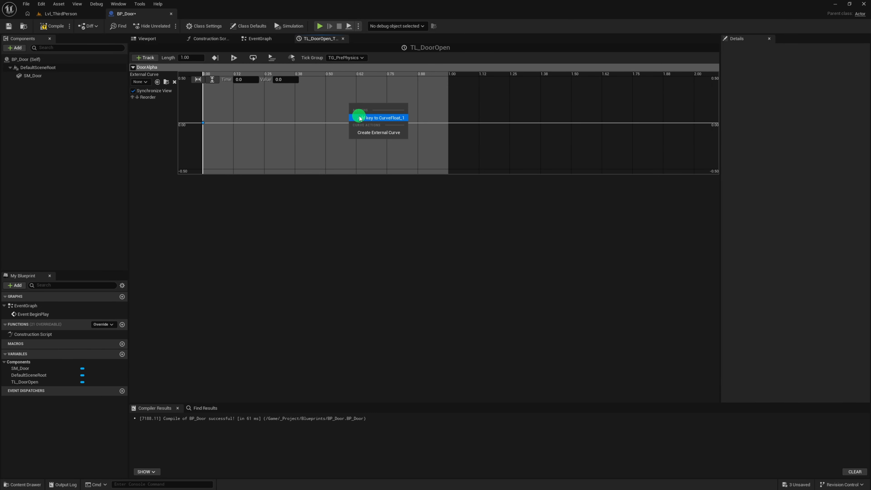